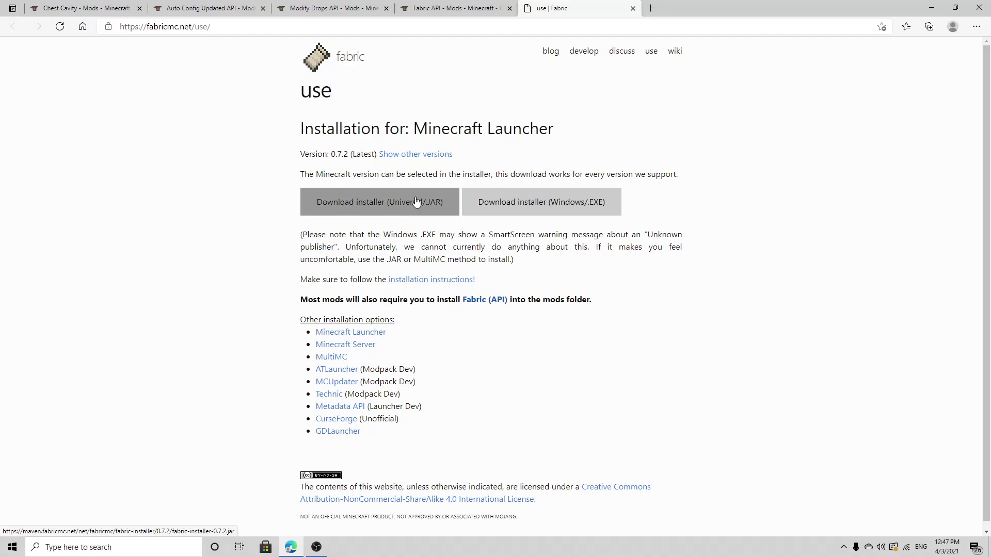
Download the universal JAR version of the Fabric installer 0.7.2, keep the blocked file and open it.
{"action": "left_click", "coordinate": [395, 199]}
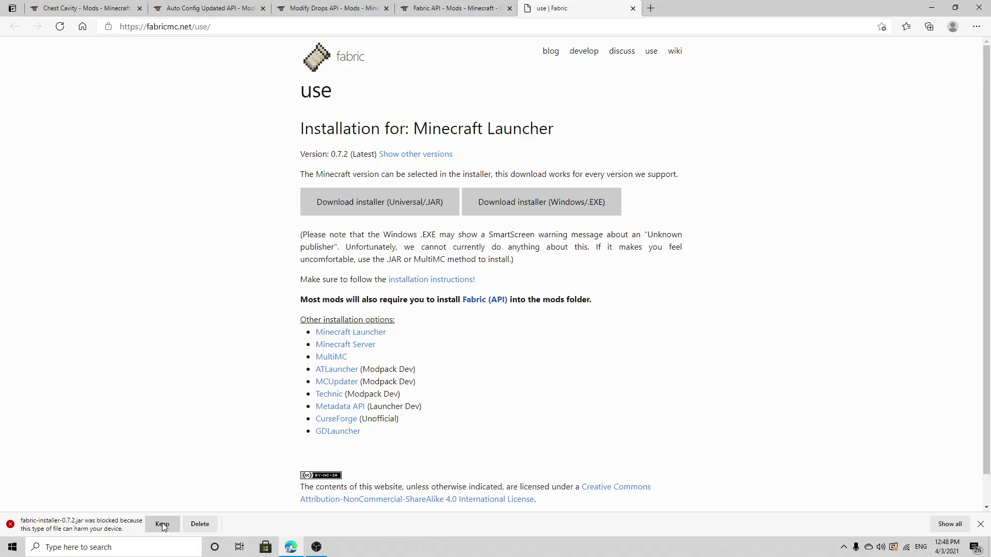
{"action": "left_click", "coordinate": [162, 525]}
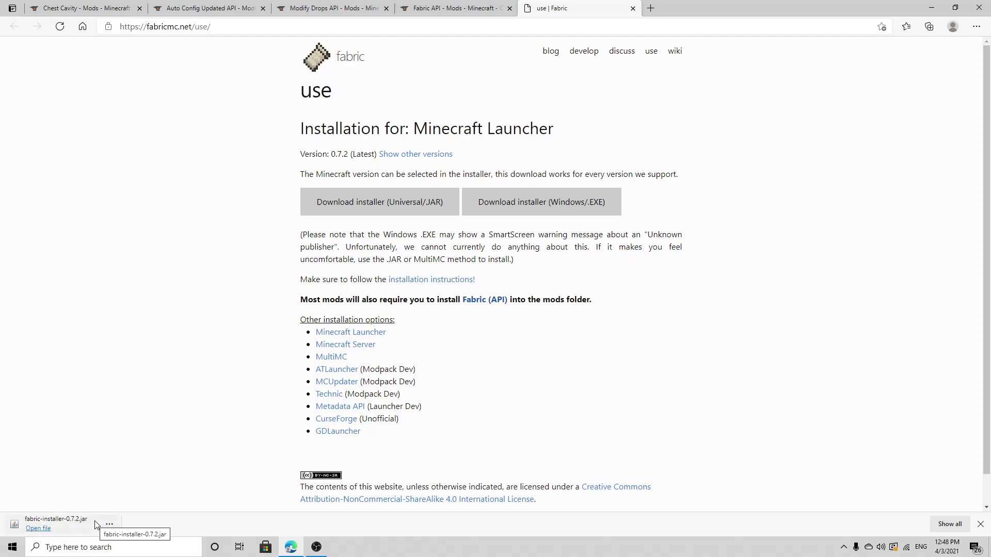
{"action": "left_click", "coordinate": [73, 523]}
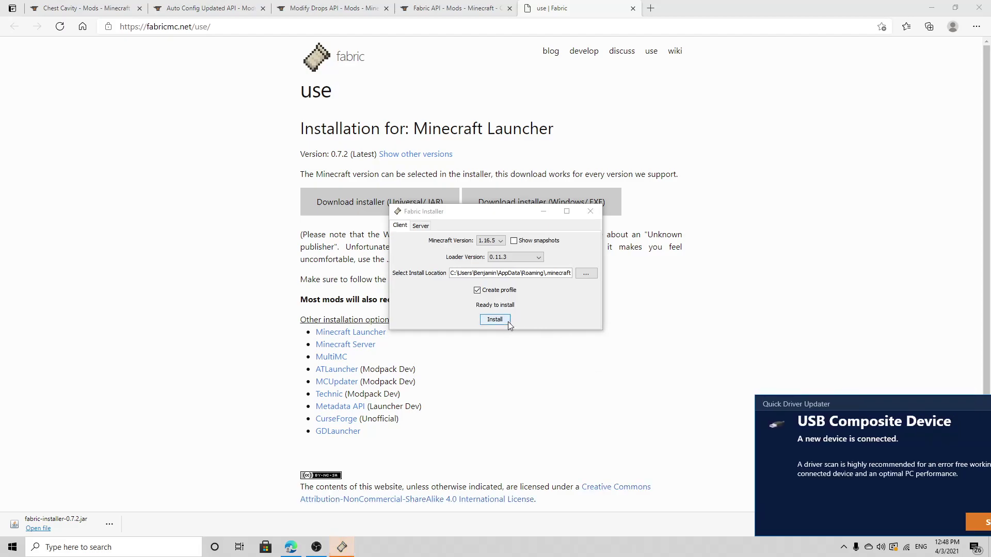
Install Fabric Loader 0.11.3 for the Minecraft 1.16.5 client with a launcher profile, and close the installer.
{"action": "left_click", "coordinate": [508, 321]}
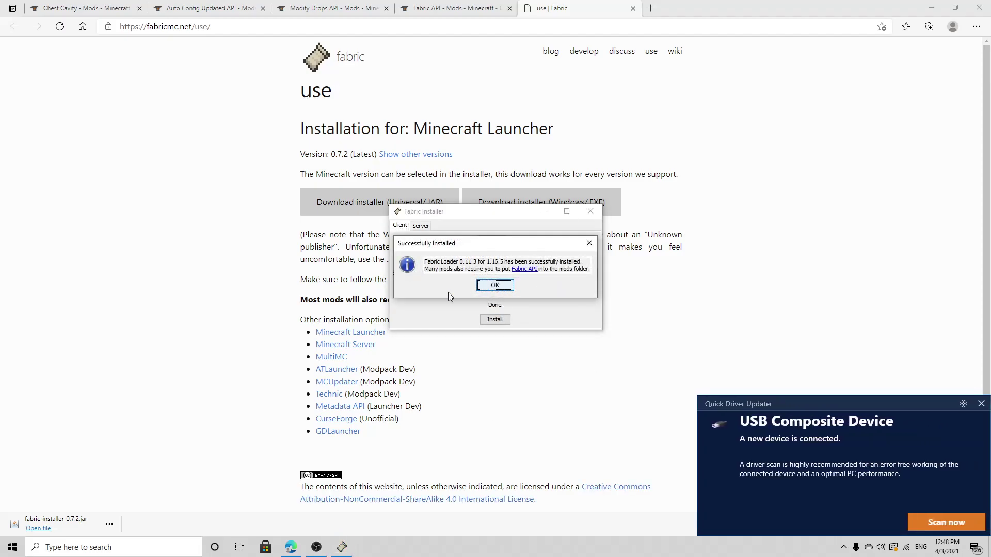
{"action": "left_click", "coordinate": [504, 285]}
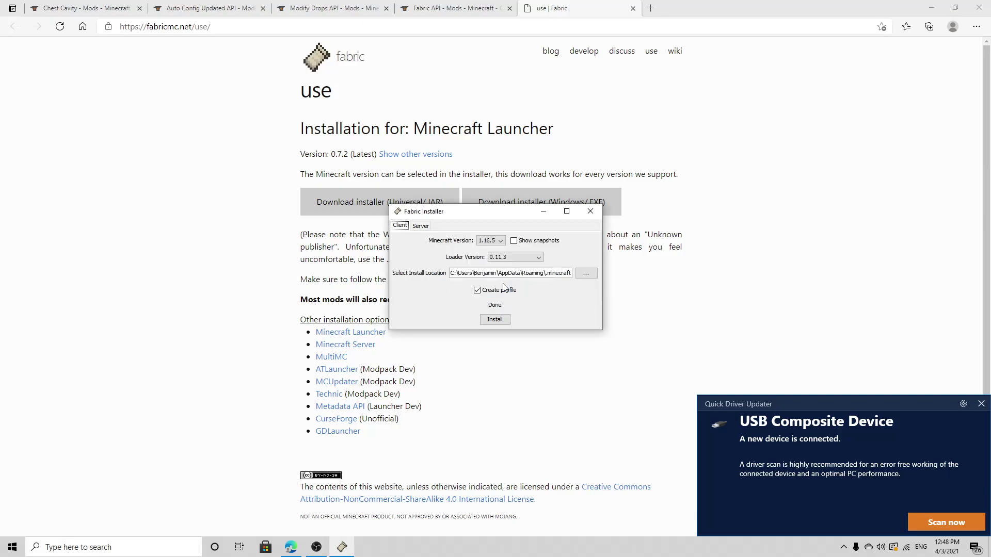
{"action": "left_click", "coordinate": [590, 213]}
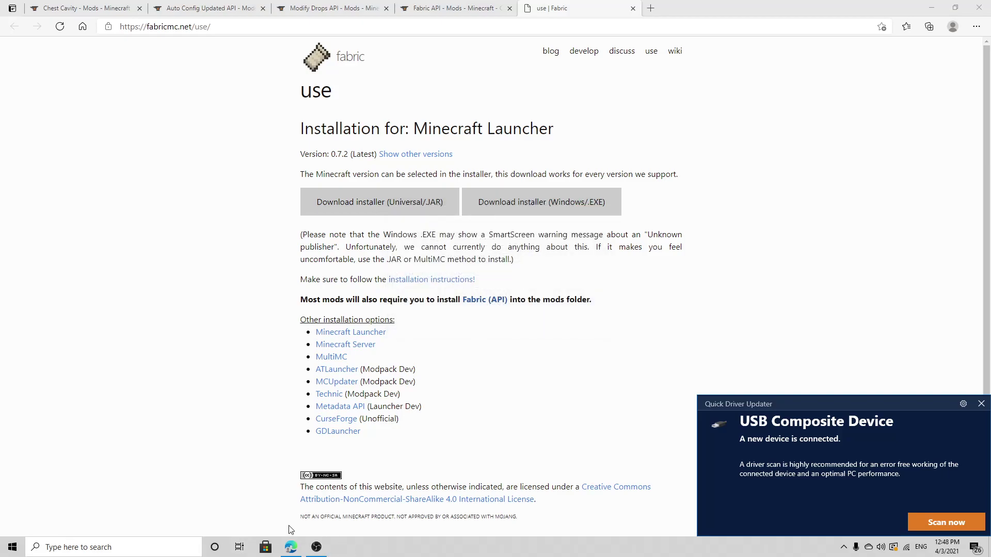
Download the Fabric API and Modify Drops API mods from their CurseForge pages, keeping any blocked file.
{"action": "left_click", "coordinate": [416, 8]}
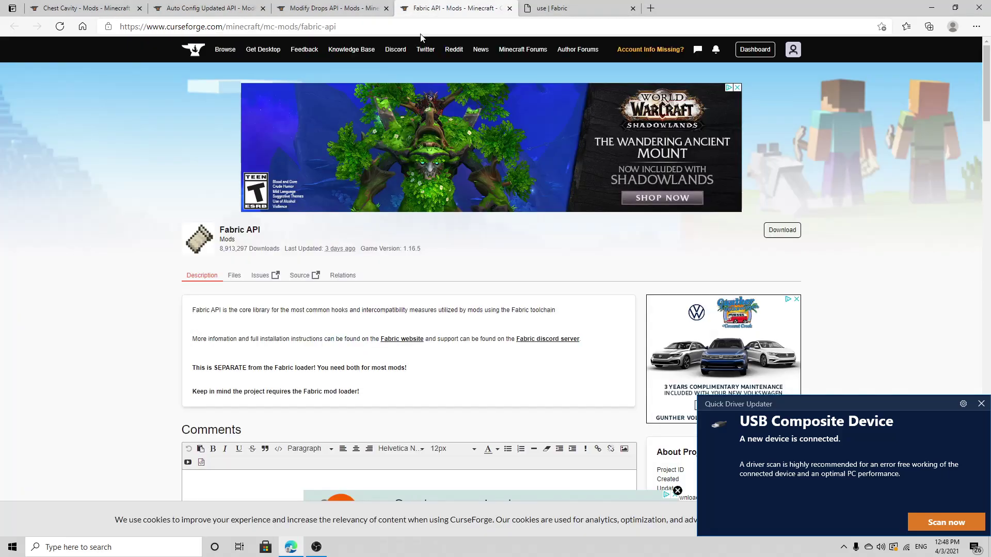
{"action": "left_click", "coordinate": [981, 403]}
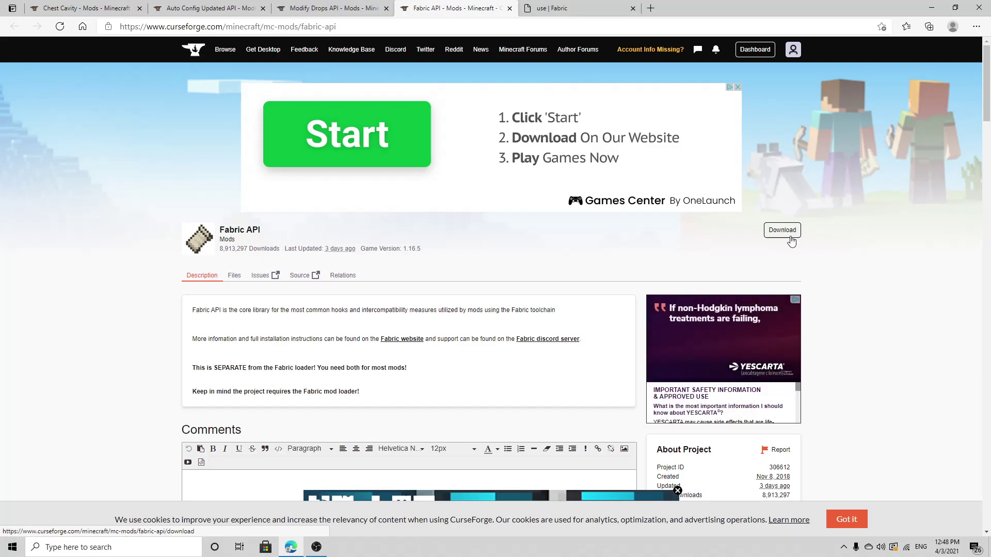
{"action": "left_click", "coordinate": [792, 241]}
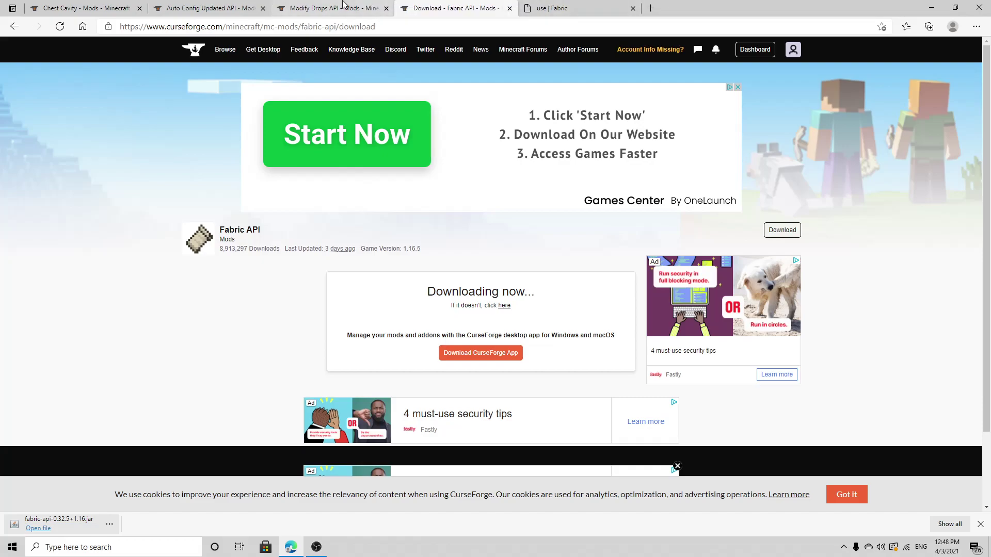
{"action": "left_click", "coordinate": [356, 8]}
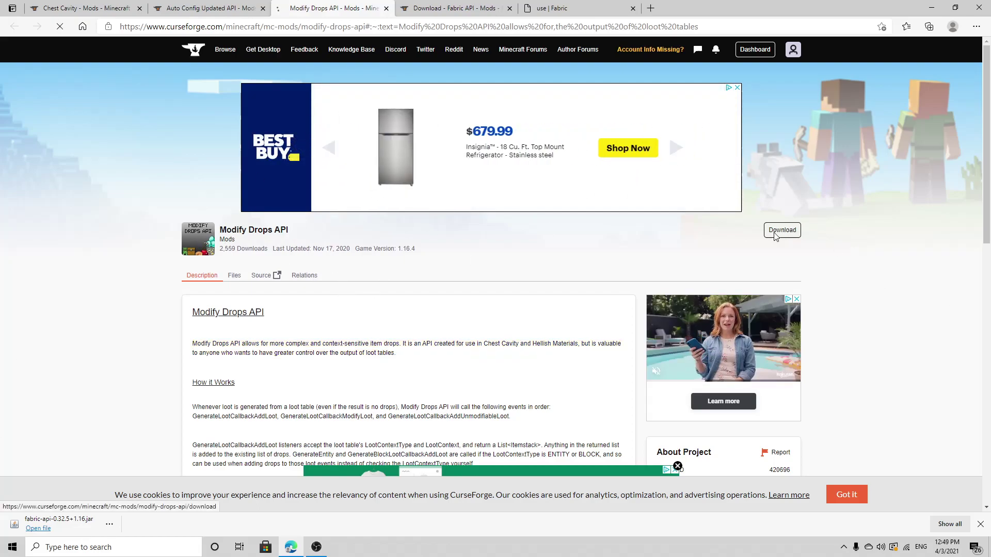
{"action": "left_click", "coordinate": [800, 229]}
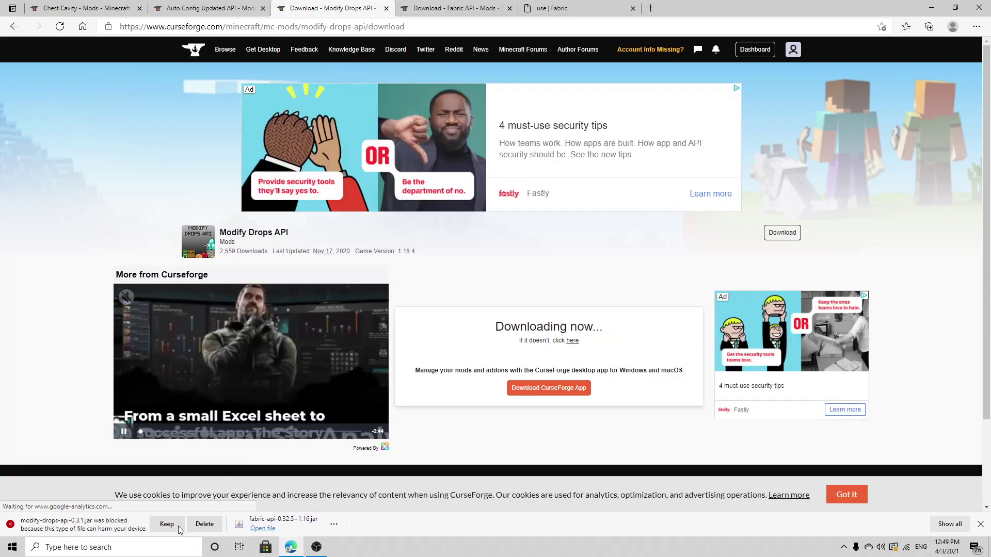
{"action": "left_click", "coordinate": [157, 524]}
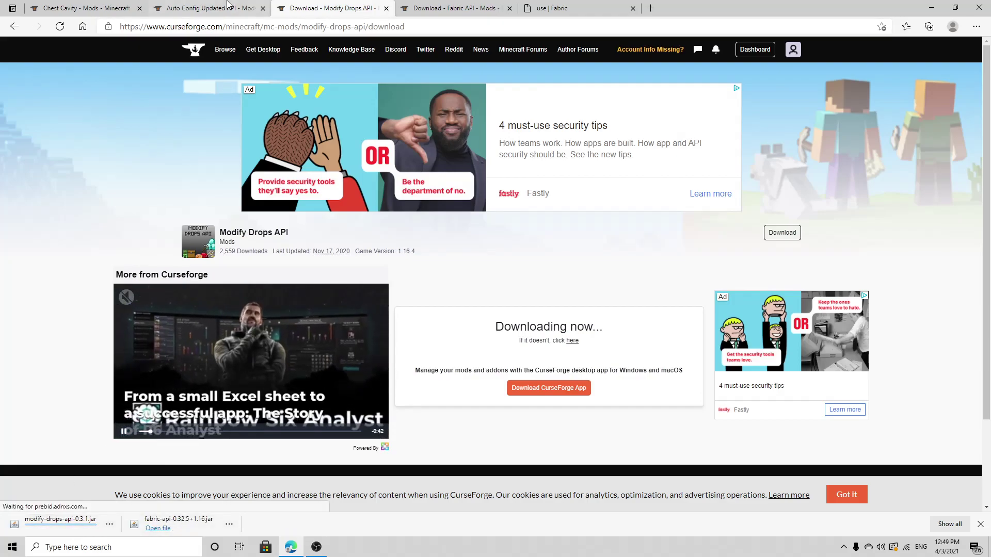
Download the Auto Config Updated API and Chest Cavity mods from their CurseForge pages, keeping the files.
{"action": "left_click", "coordinate": [209, 8]}
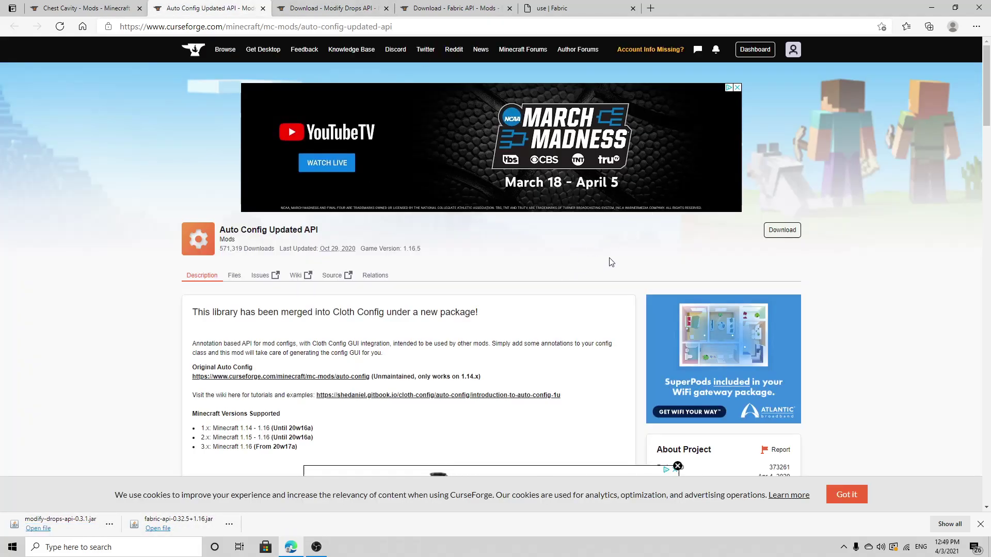
{"action": "left_click", "coordinate": [783, 230]}
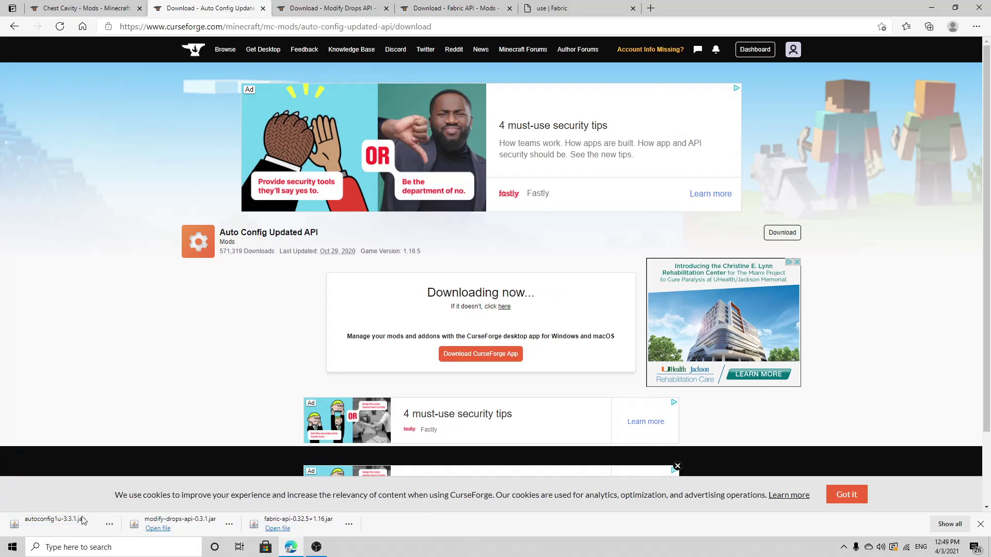
{"action": "left_click", "coordinate": [102, 4]}
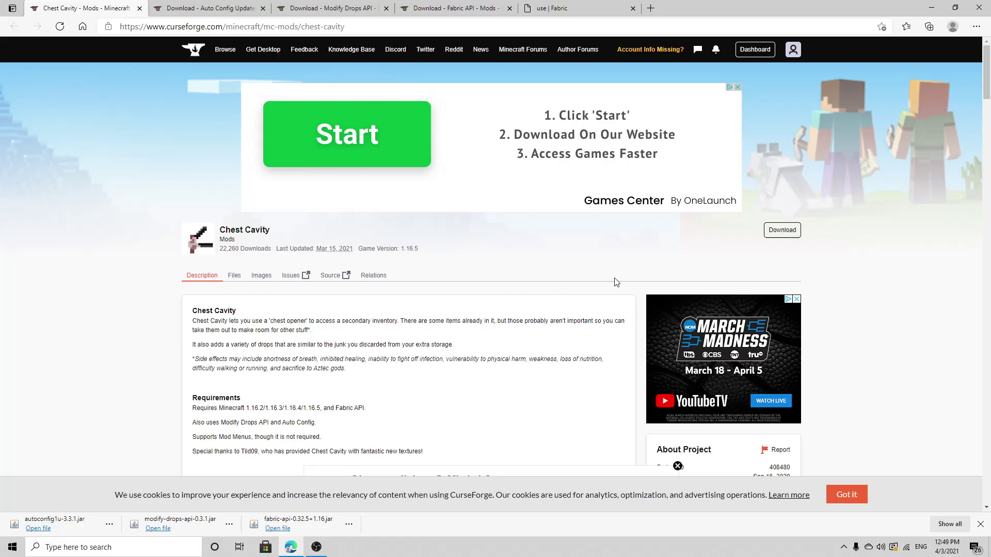
{"action": "left_click", "coordinate": [795, 230]}
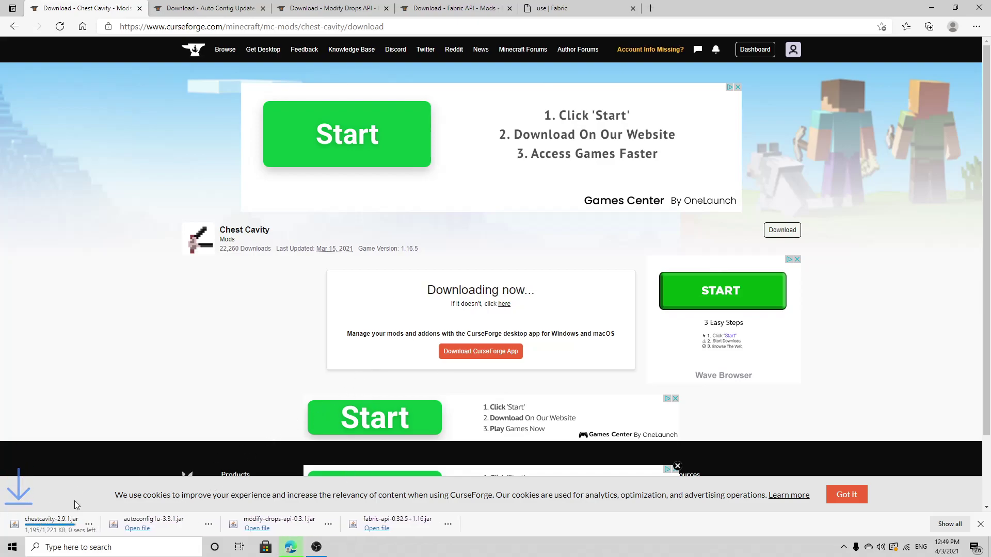
{"action": "left_click", "coordinate": [150, 527]}
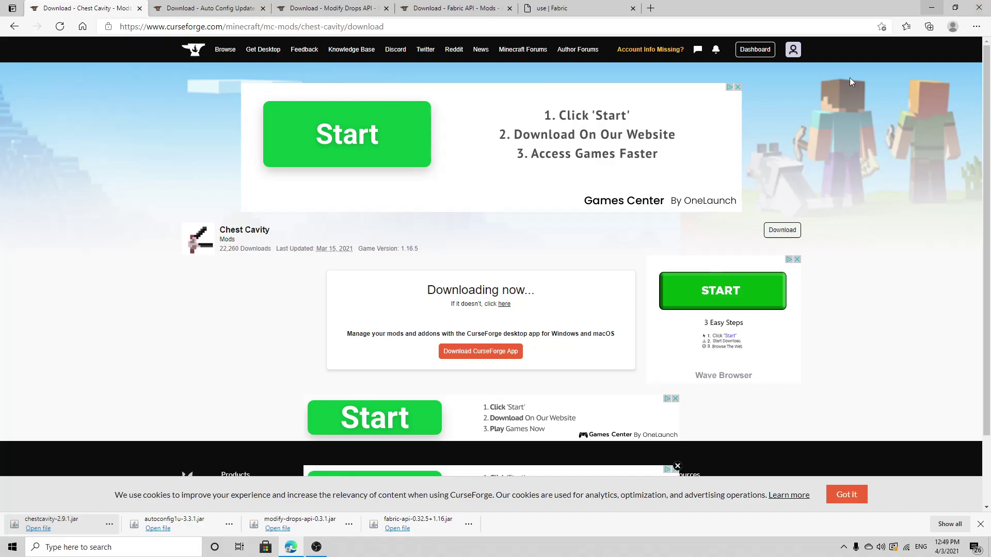
Search Windows for %appdata% and open the Roaming folder.
{"action": "key", "text": "super+s"}
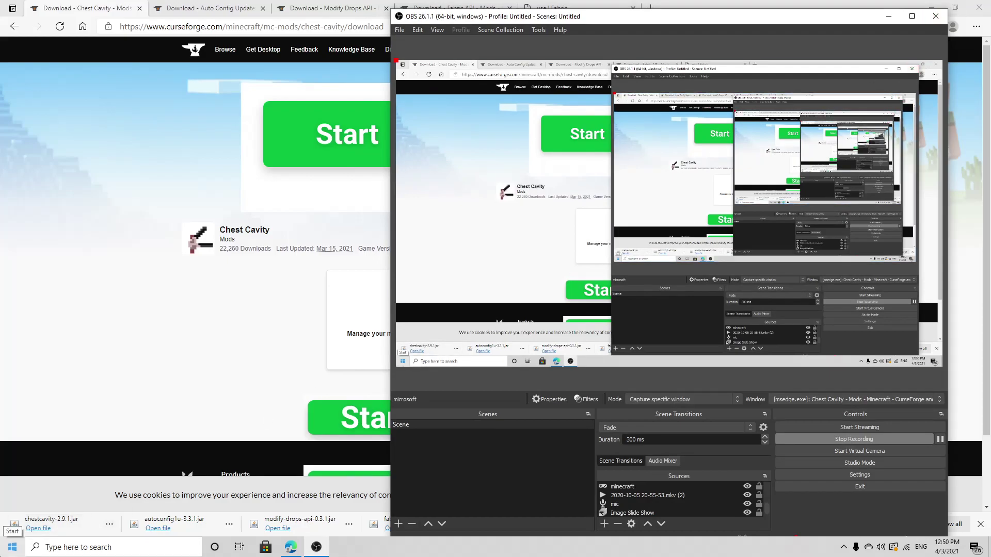
{"action": "left_click", "coordinate": [101, 555]}
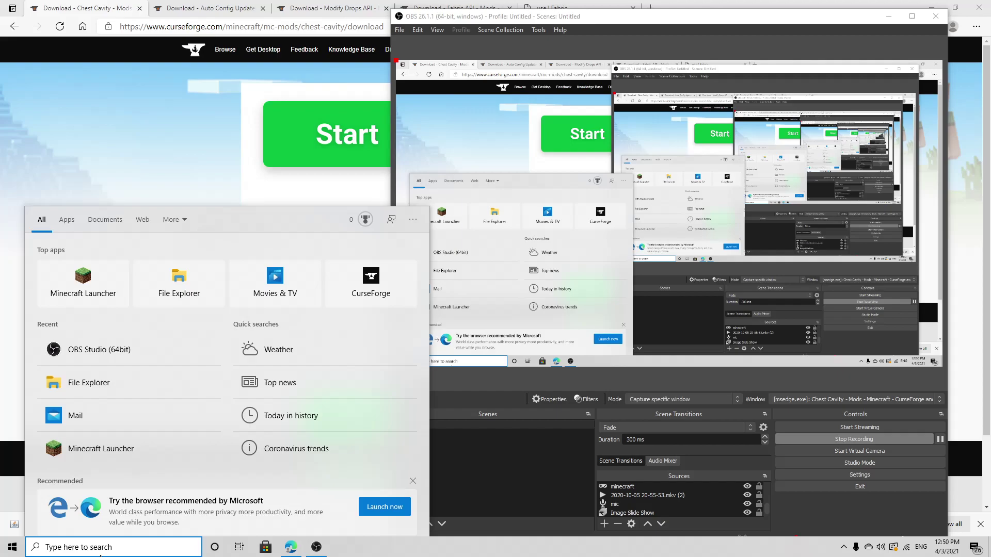
{"action": "type", "text": "%app"}
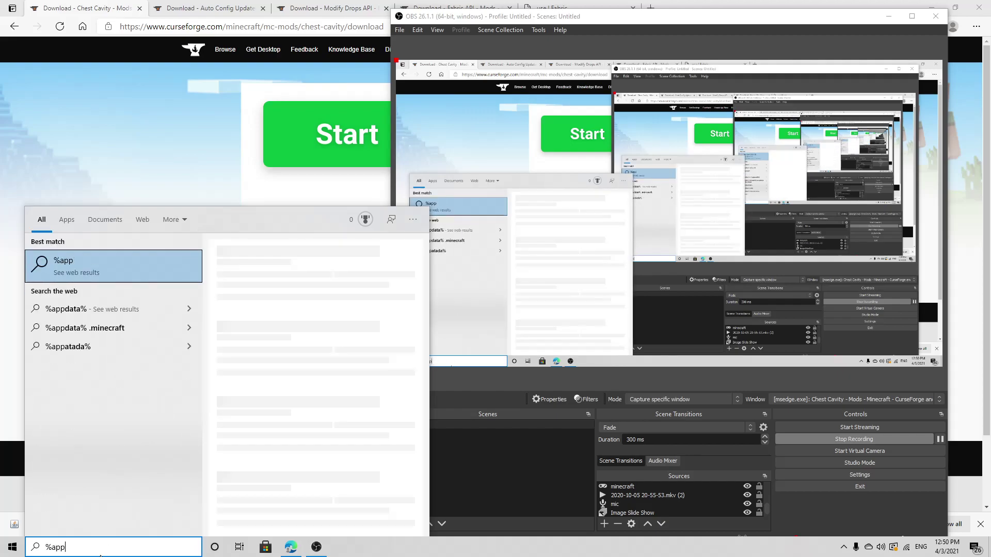
{"action": "type", "text": "da"}
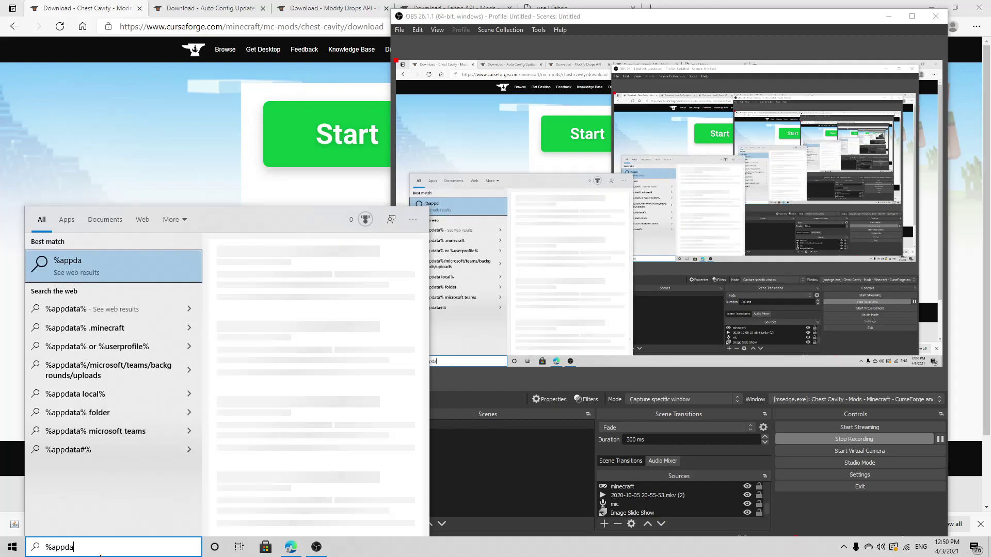
{"action": "type", "text": "ta"}
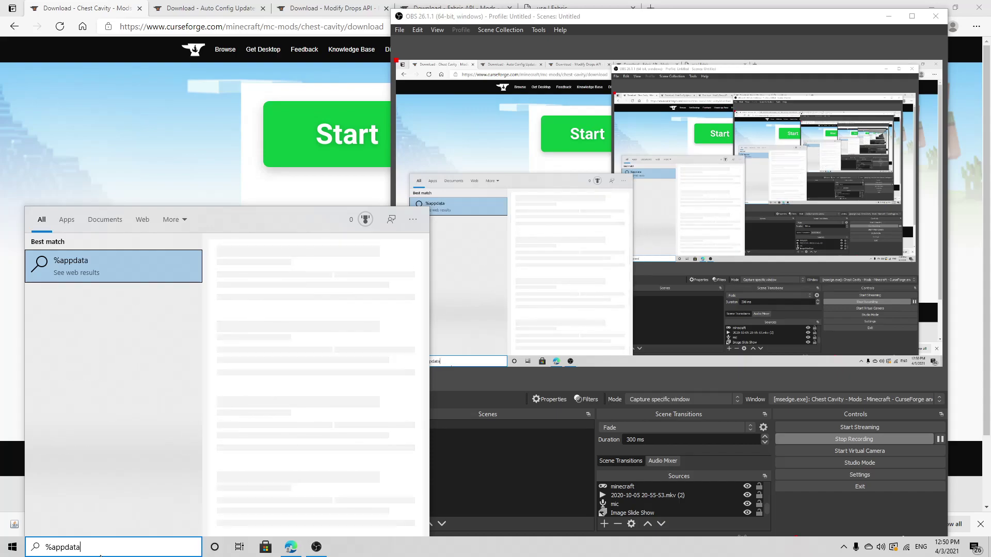
{"action": "type", "text": "%"}
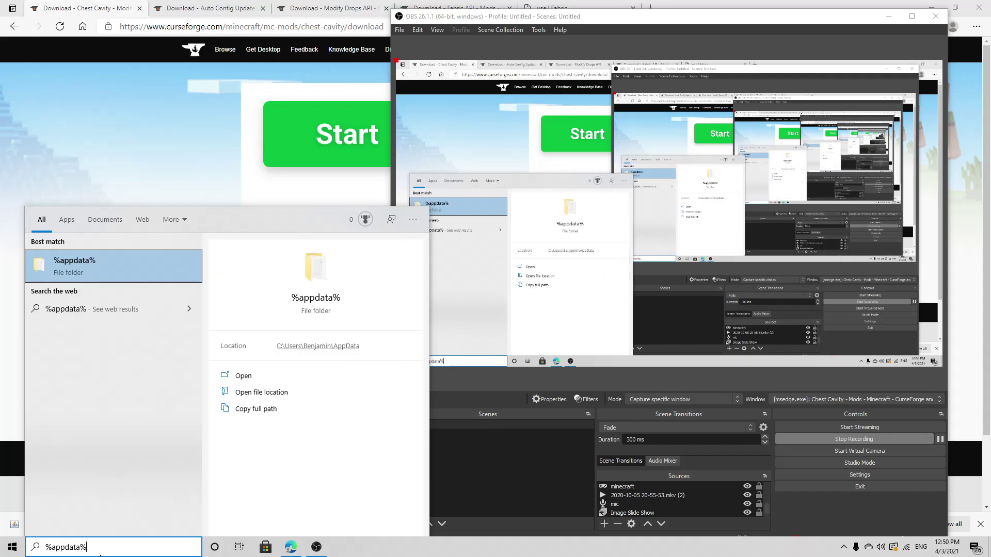
{"action": "key", "text": "Return"}
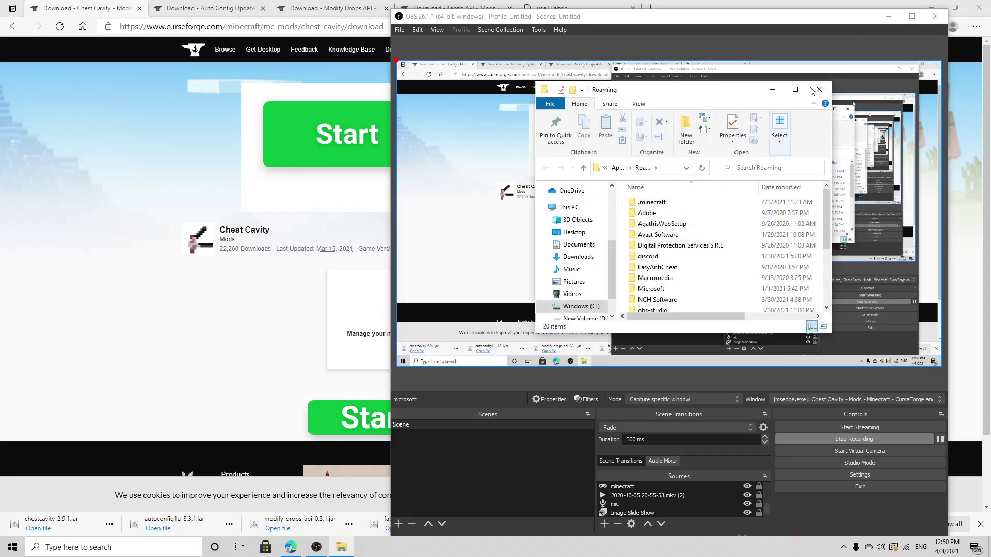
Move the Roaming folder window clear of the OBS window and open the mods folder inside .minecraft.
{"action": "left_click_drag", "start_coordinate": [756, 98], "coordinate": [346, 108]}
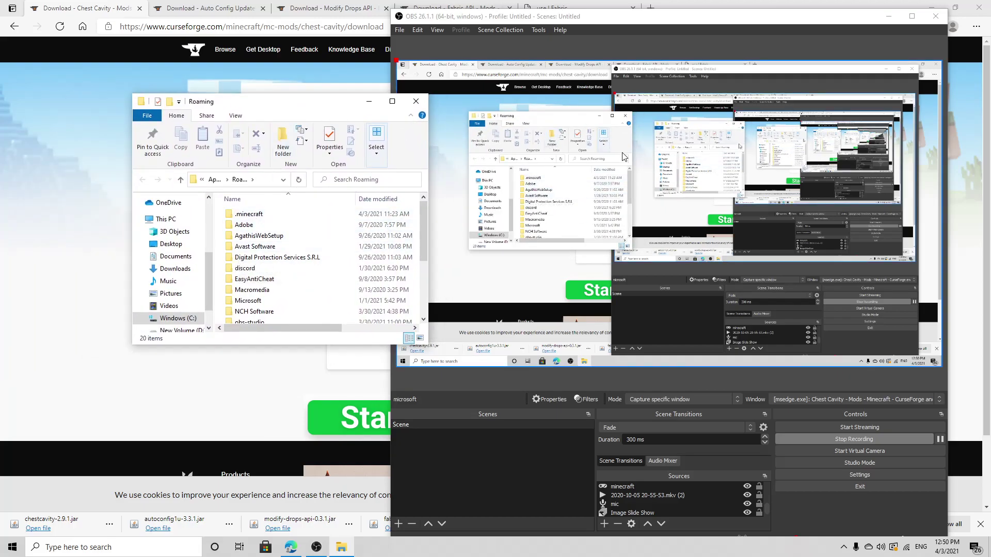
{"action": "double_click", "coordinate": [265, 215]}
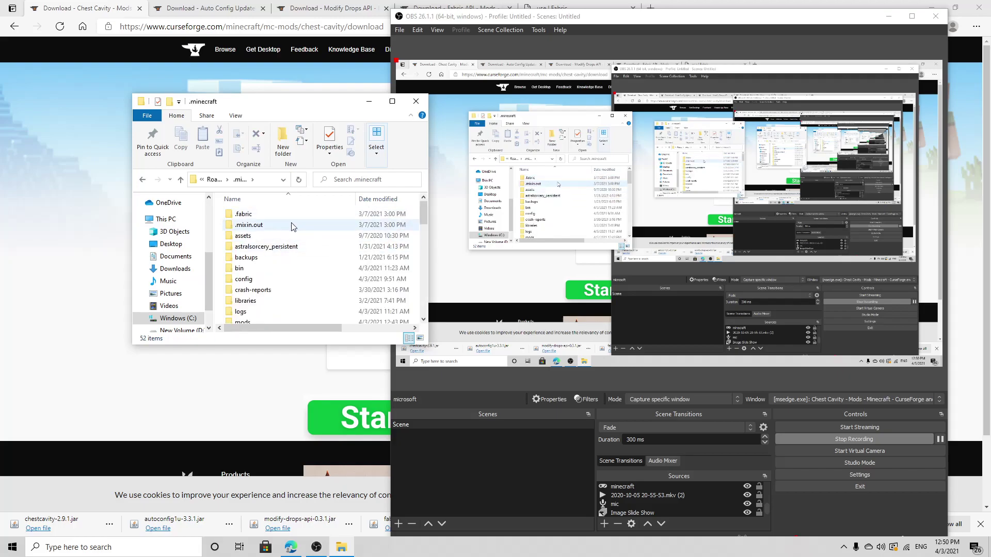
{"action": "scroll", "coordinate": [279, 252], "scroll_direction": "down", "scroll_amount": 2}
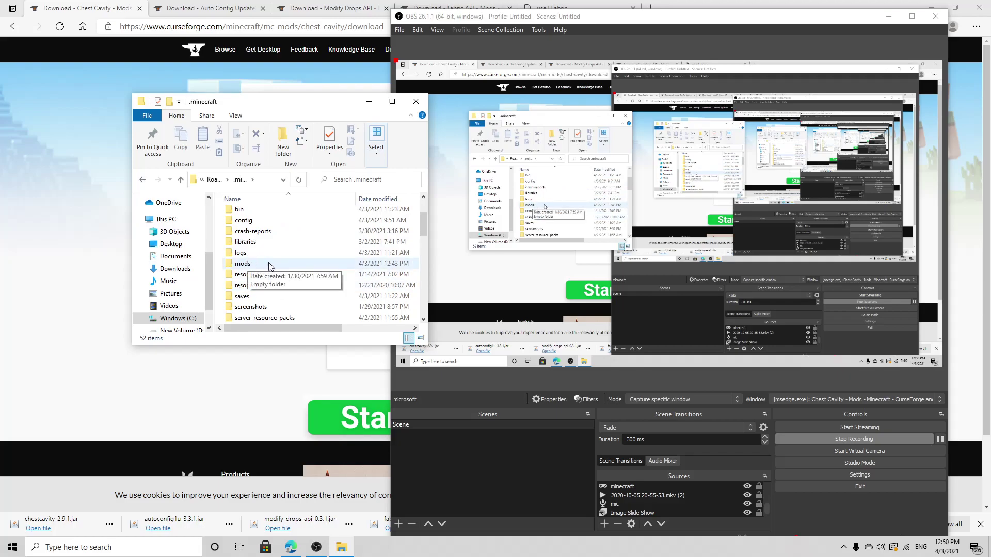
{"action": "double_click", "coordinate": [269, 264]}
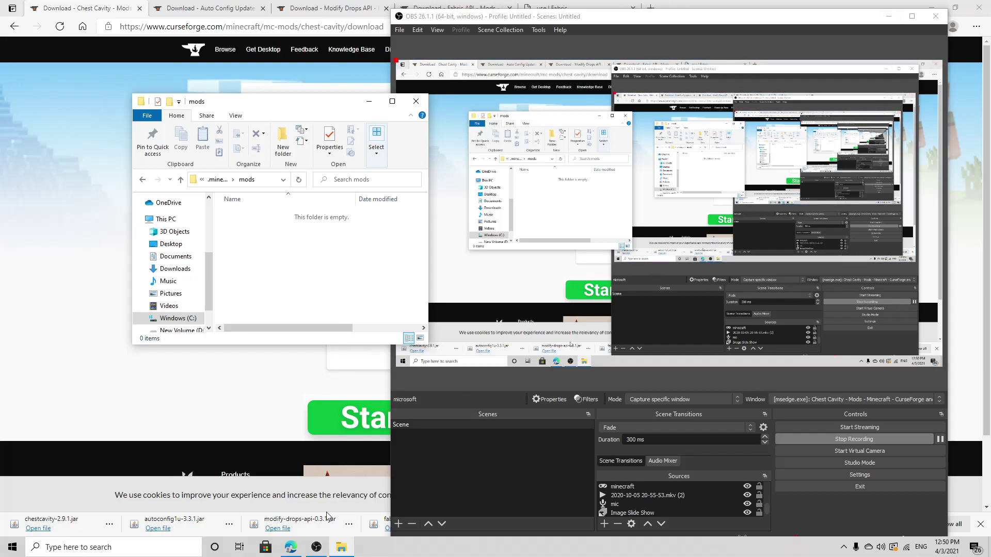
Move the mods folder window aside and restore the browser to a smaller window that leaves the desktop exposed.
{"action": "left_click", "coordinate": [932, 7]}
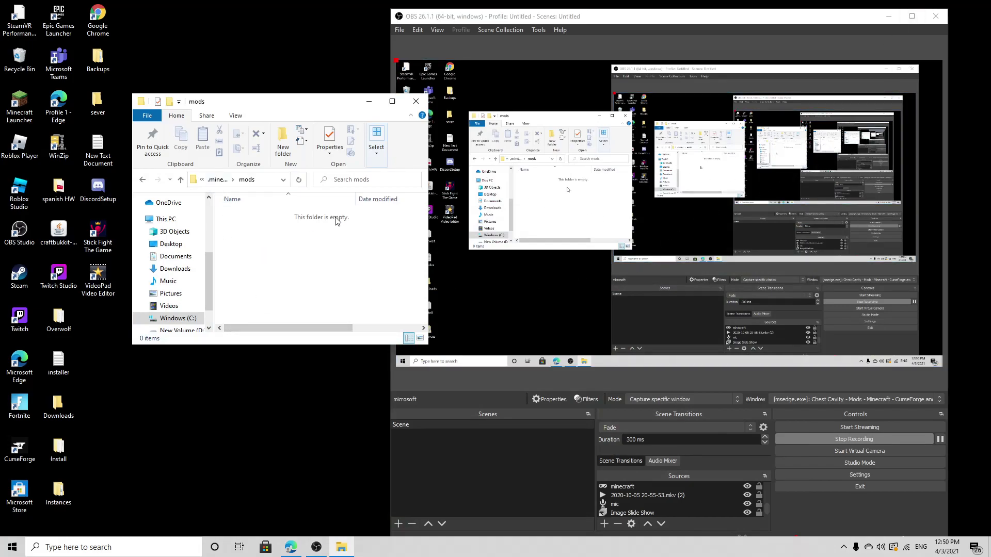
{"action": "left_click_drag", "start_coordinate": [346, 101], "coordinate": [315, 106]}
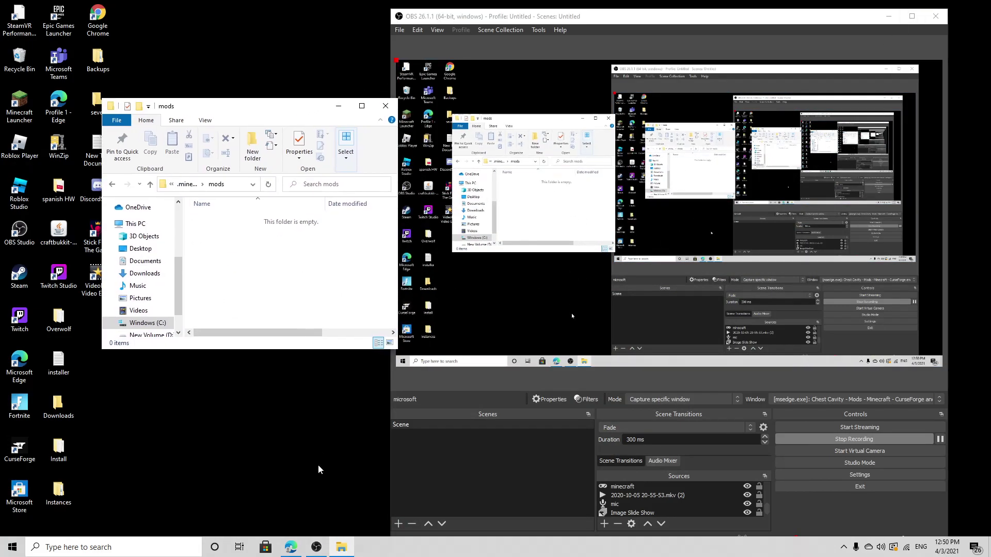
{"action": "left_click", "coordinate": [291, 550]}
{"action": "left_click", "coordinate": [956, 7]}
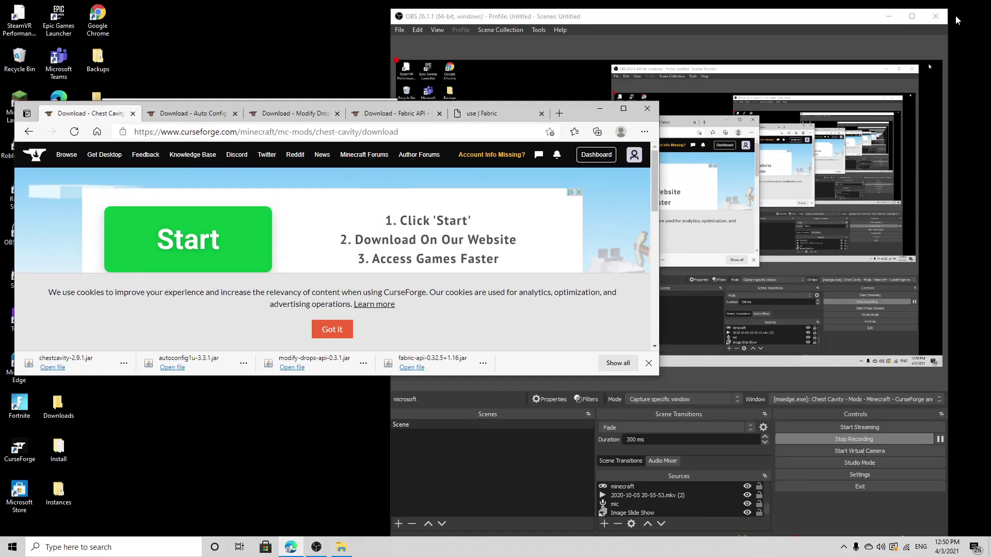
Copy the downloaded Fabric API, Modify Drops API, Auto Config and Chest Cavity JAR files to the desktop, and minimise the browser.
{"action": "left_click_drag", "start_coordinate": [433, 362], "coordinate": [289, 440]}
{"action": "left_click_drag", "start_coordinate": [314, 362], "coordinate": [292, 442]}
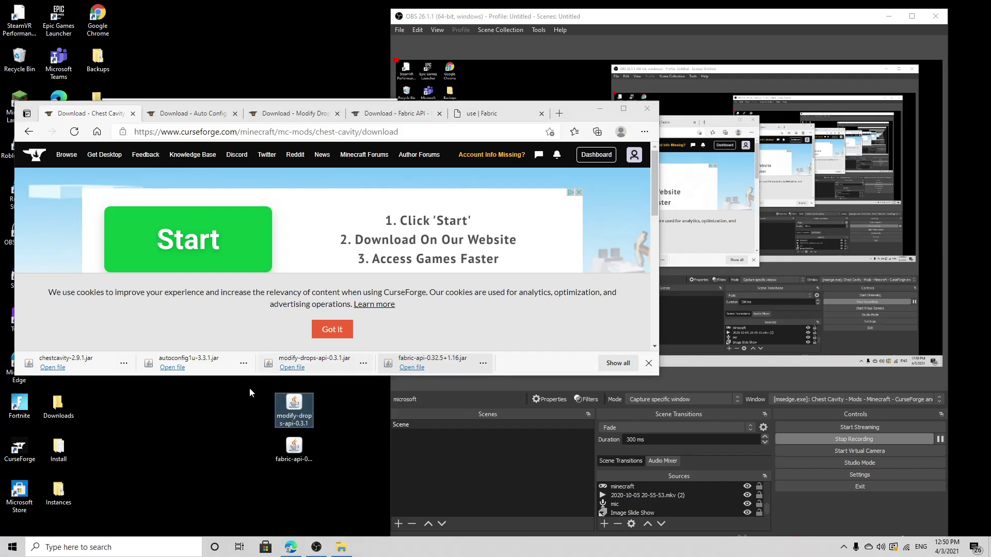
{"action": "left_click_drag", "start_coordinate": [209, 371], "coordinate": [112, 372]}
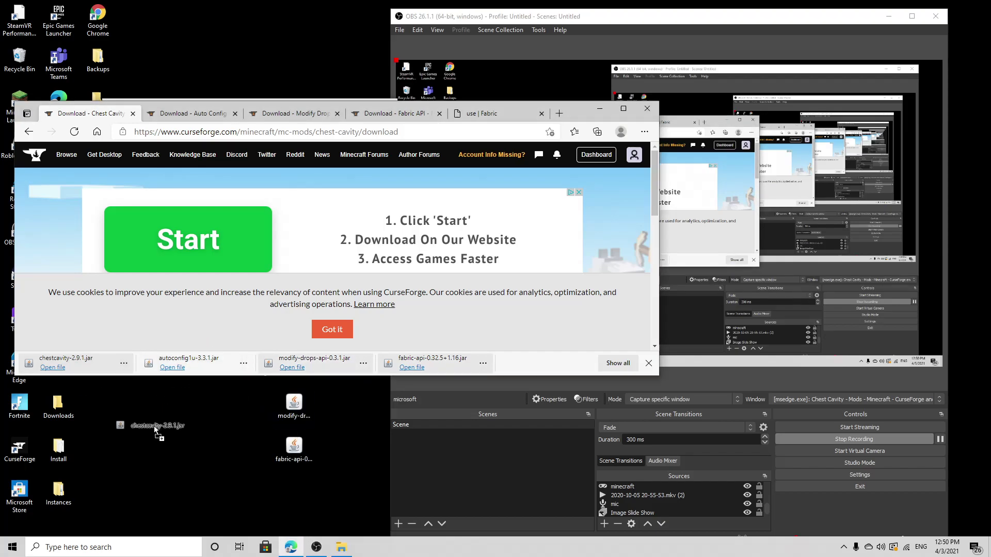
{"action": "left_click_drag", "start_coordinate": [155, 427], "coordinate": [228, 440]}
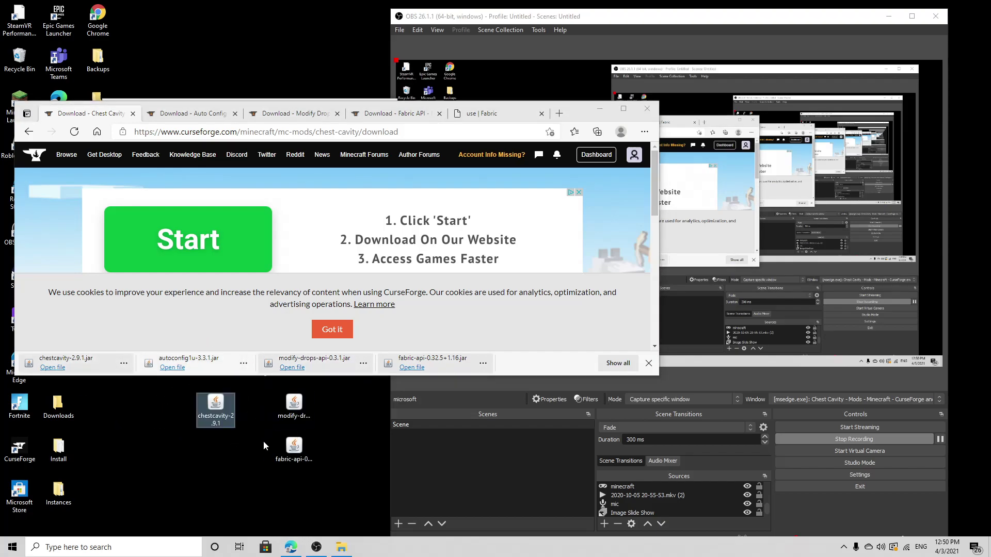
{"action": "left_click", "coordinate": [599, 108]}
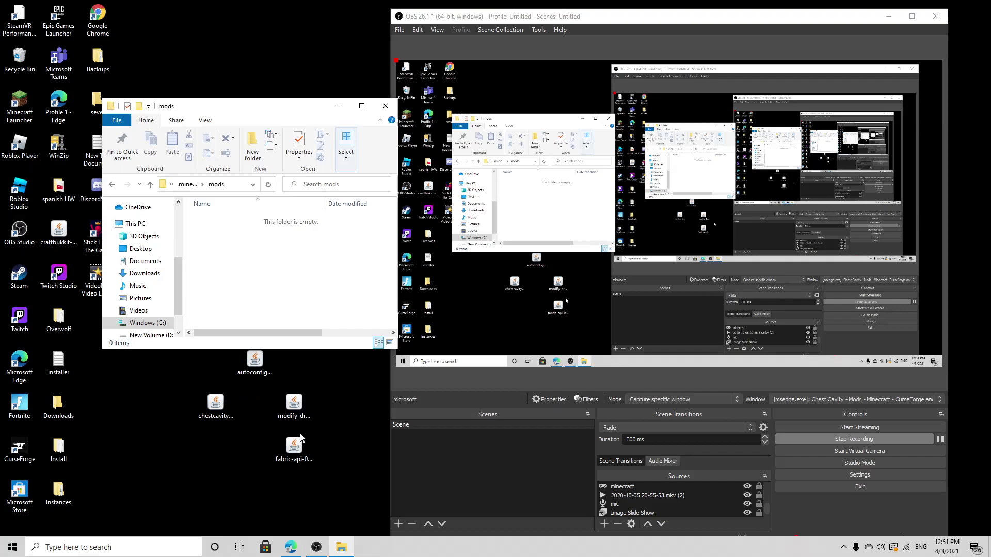
Move the Chest Cavity, Auto Config, Modify Drops API and Fabric API JAR files from the desktop into the mods folder, and close its window.
{"action": "left_click_drag", "start_coordinate": [304, 515], "coordinate": [212, 369]}
{"action": "left_click_drag", "start_coordinate": [215, 424], "coordinate": [211, 264]}
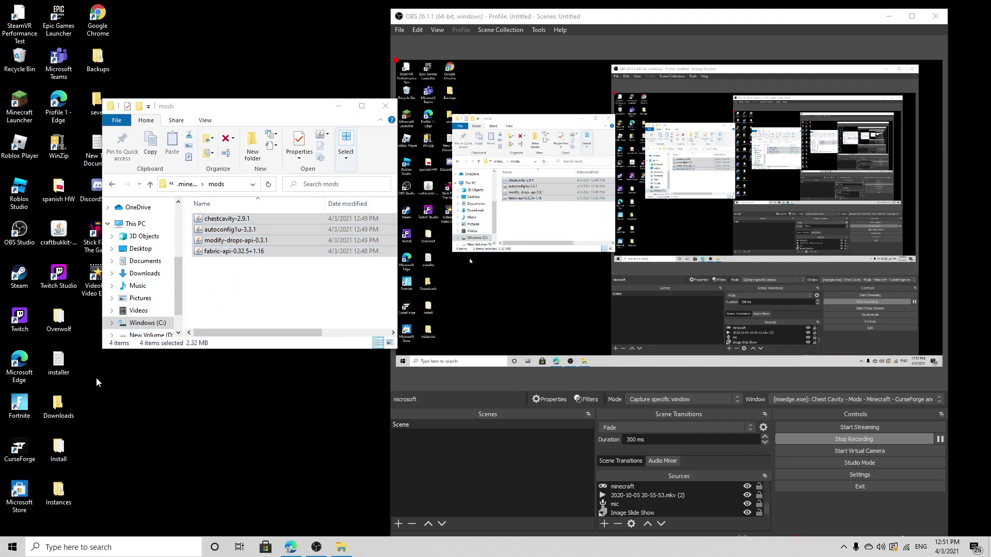
{"action": "left_click", "coordinate": [385, 106]}
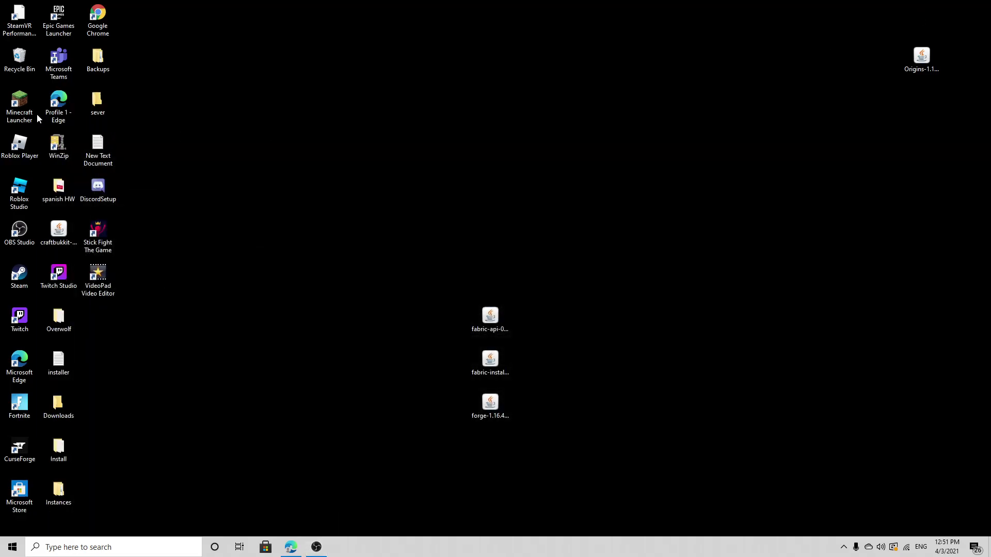
Open Minecraft Launcher and select the fabric-loader-1.16.5 installation for Java Edition.
{"action": "double_click", "coordinate": [29, 107]}
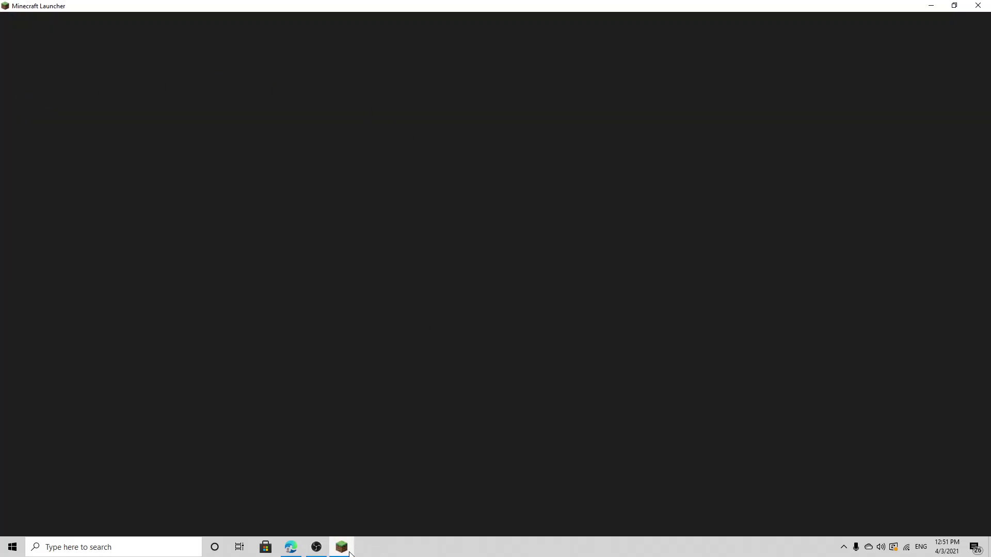
{"action": "mouse_move", "coordinate": [342, 547]}
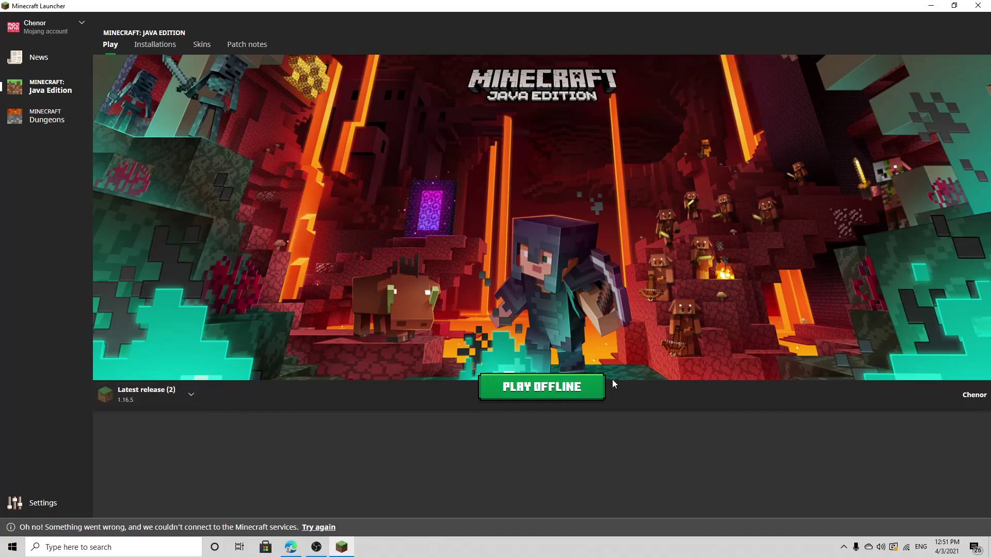
{"action": "left_click", "coordinate": [185, 396]}
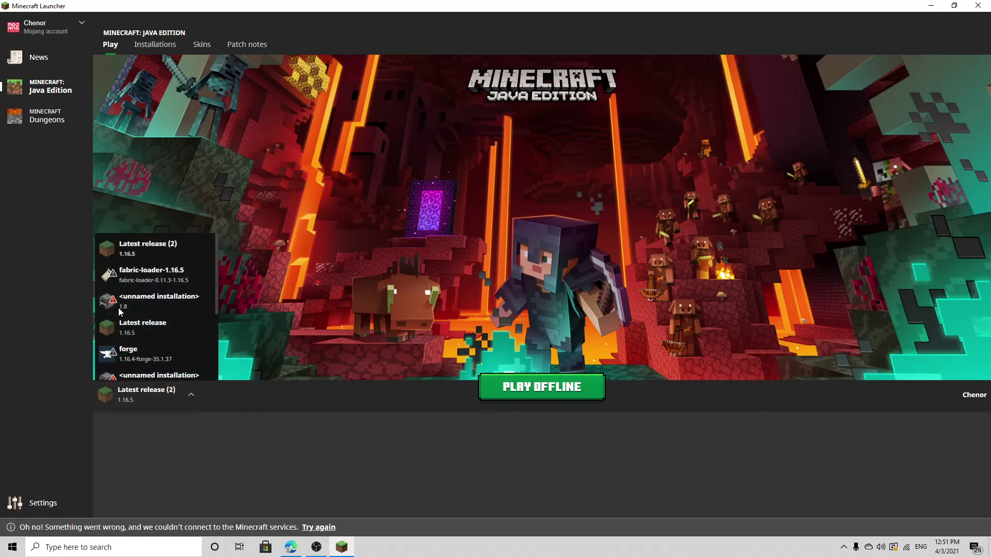
{"action": "scroll", "coordinate": [153, 273], "scroll_direction": "down", "scroll_amount": 3}
{"action": "scroll", "coordinate": [155, 269], "scroll_direction": "up", "scroll_amount": 4}
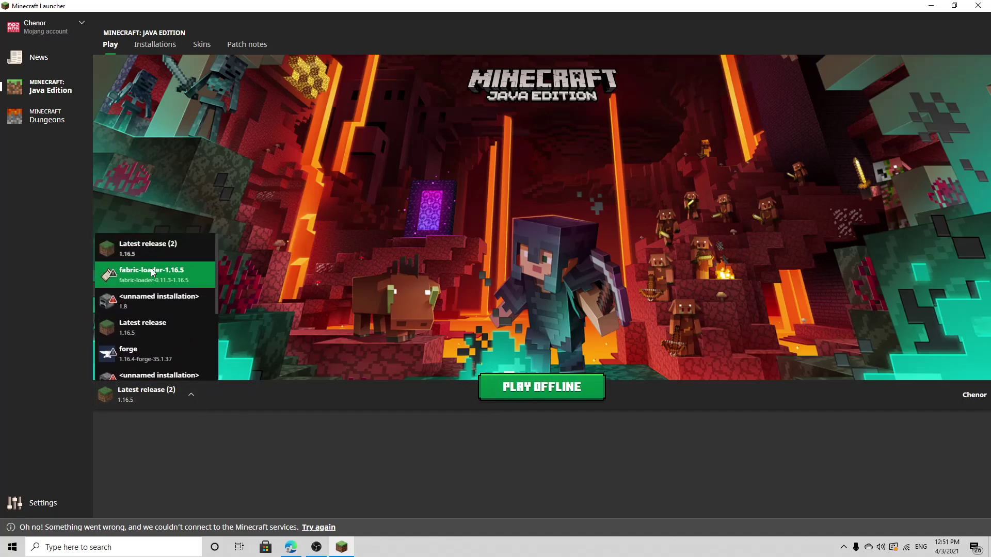
{"action": "left_click", "coordinate": [182, 270]}
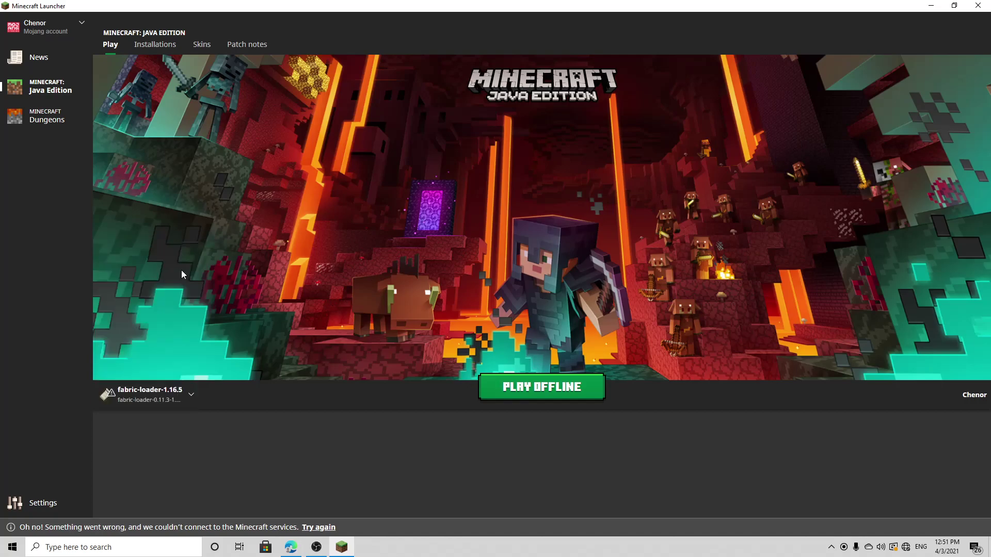
Launch the selected Fabric installation offline, accept the modified-installation notice, and maximise the game window.
{"action": "left_click", "coordinate": [515, 392]}
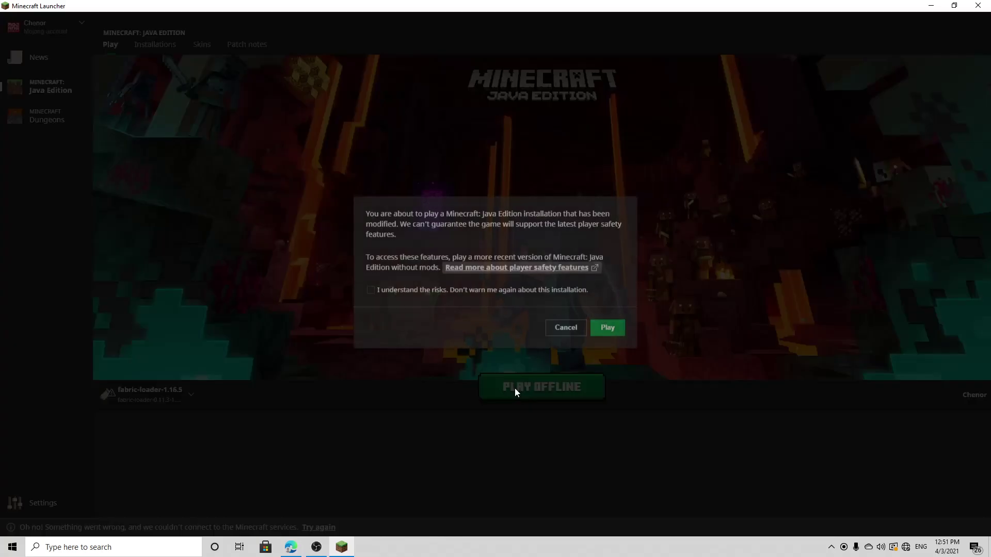
{"action": "left_click", "coordinate": [602, 336]}
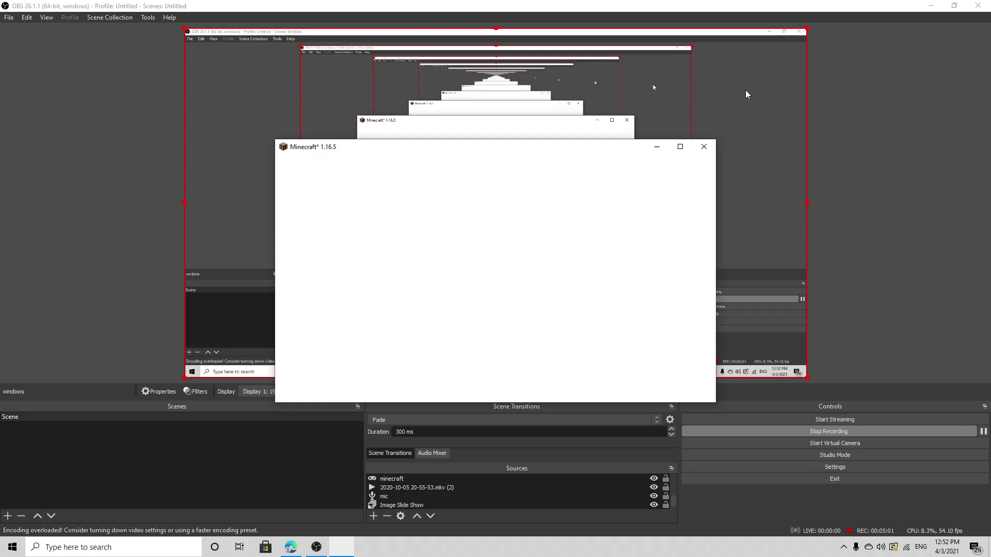
{"action": "left_click", "coordinate": [680, 147]}
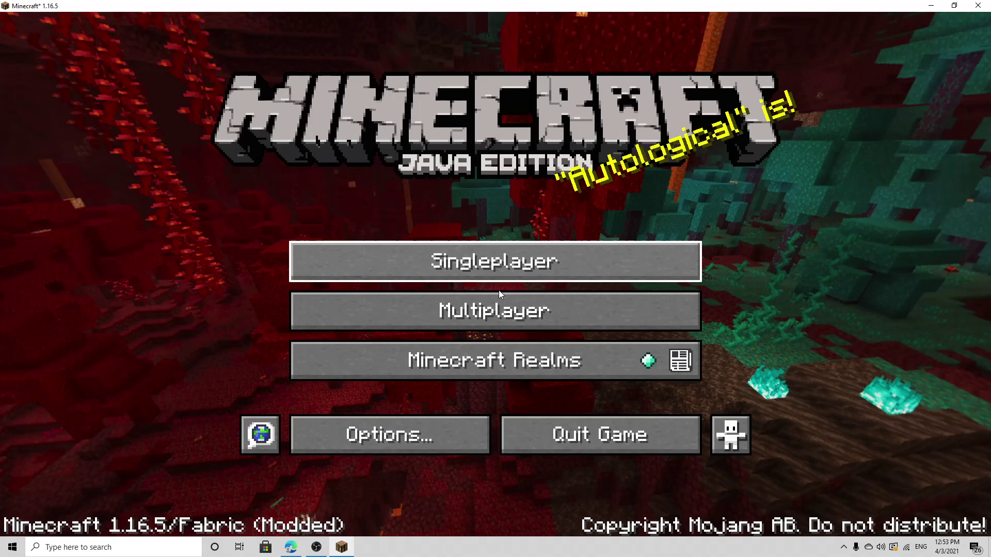
Create a new singleplayer world named New World in Creative mode.
{"action": "left_click", "coordinate": [498, 290]}
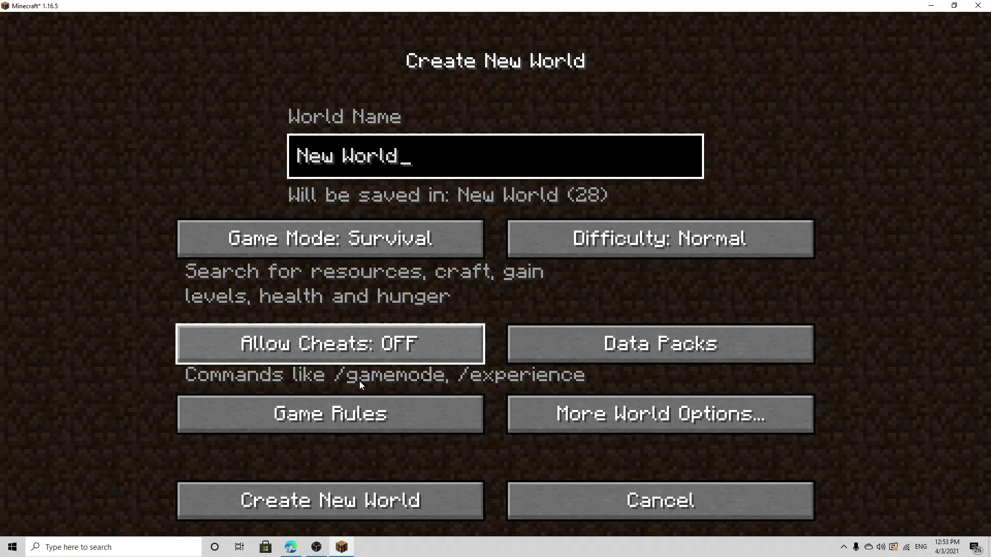
{"action": "left_click", "coordinate": [381, 488]}
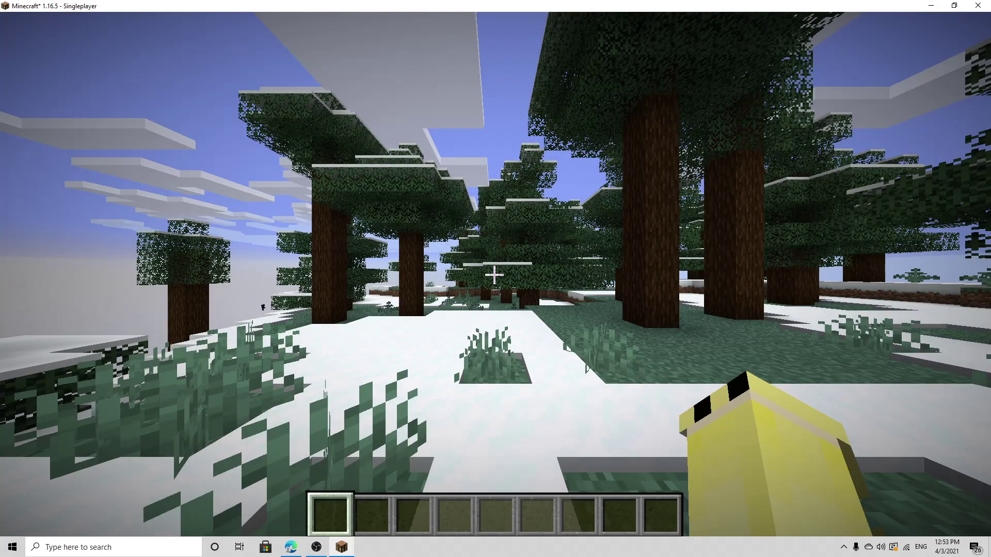
View the Organs category in the creative inventory, search the items for chest, and put the Chest Opener in the first hotbar slot.
{"action": "key", "text": "e"}
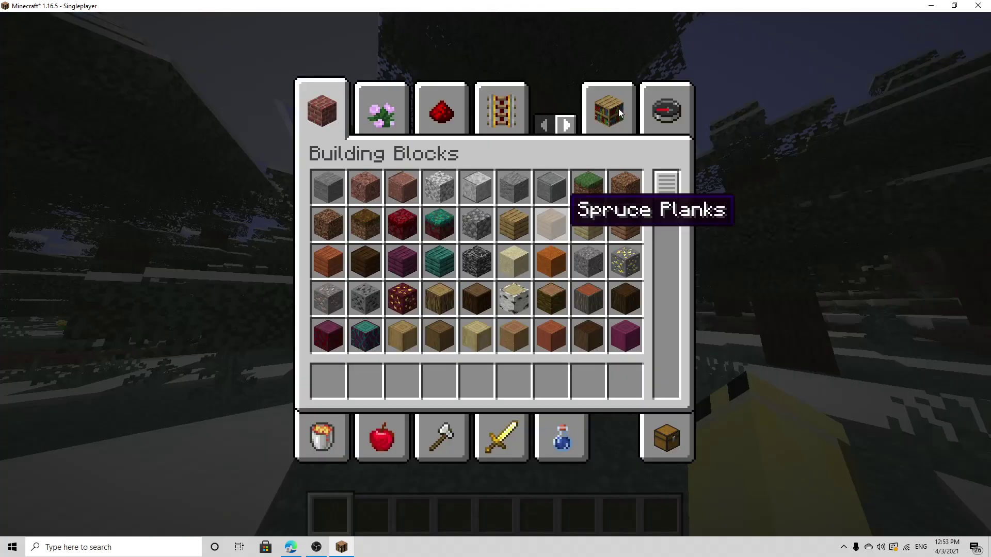
{"action": "left_click", "coordinate": [567, 125]}
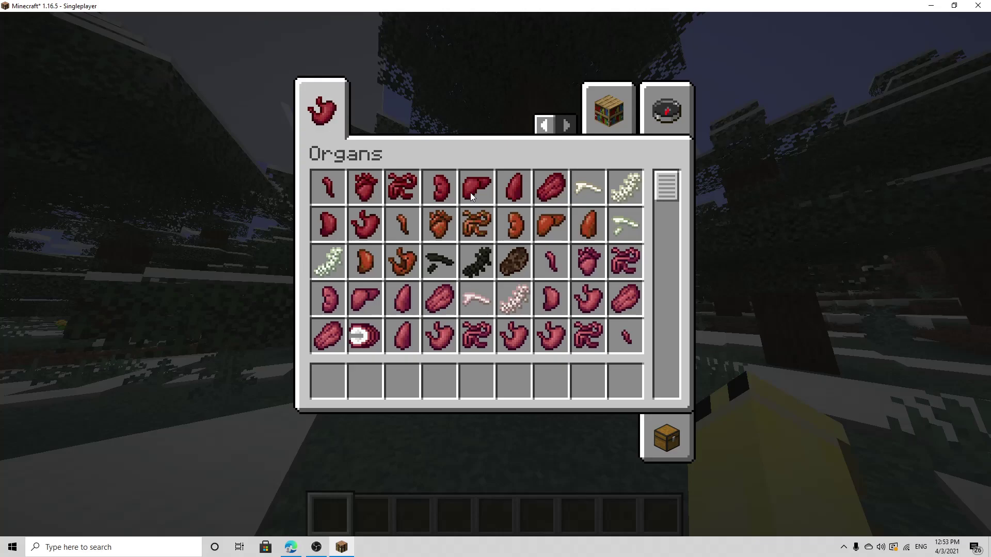
{"action": "type", "text": "tchest1"}
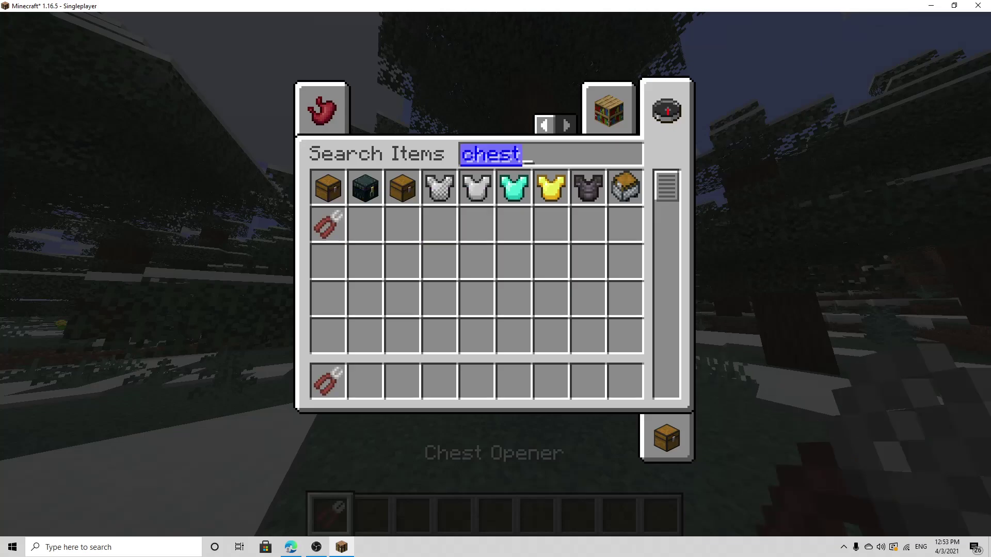
{"action": "key", "text": "Escape"}
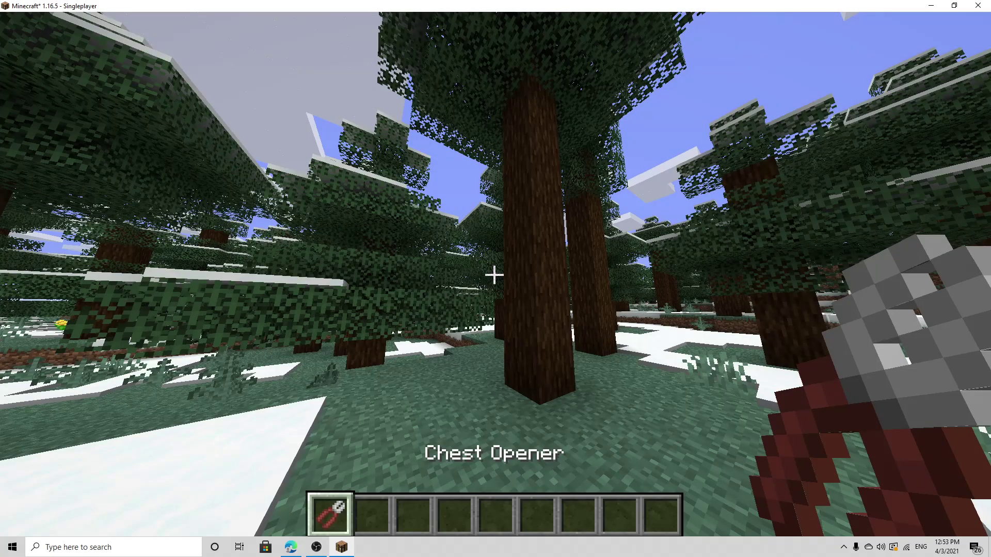
Reopen the creative inventory and examine the items in the Organs category.
{"action": "key", "text": "e"}
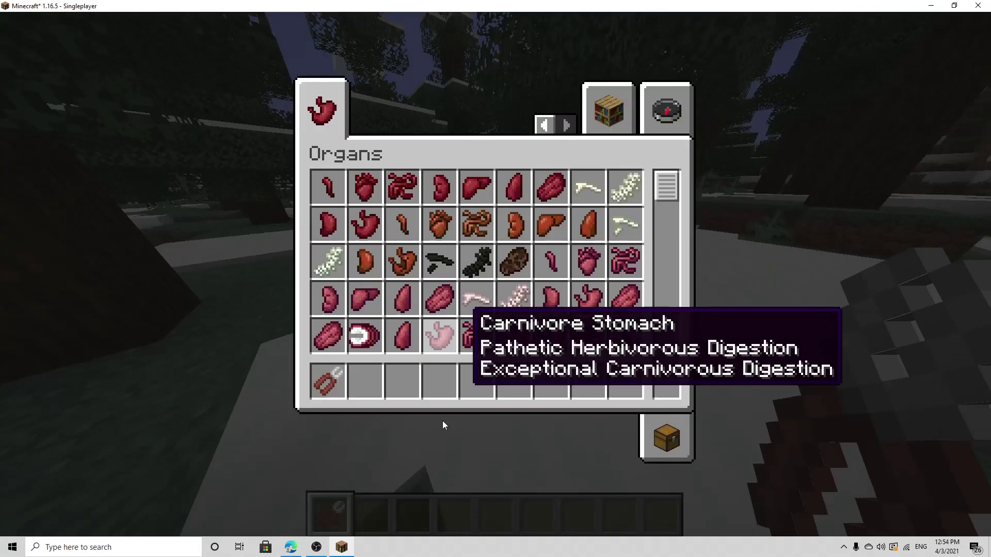